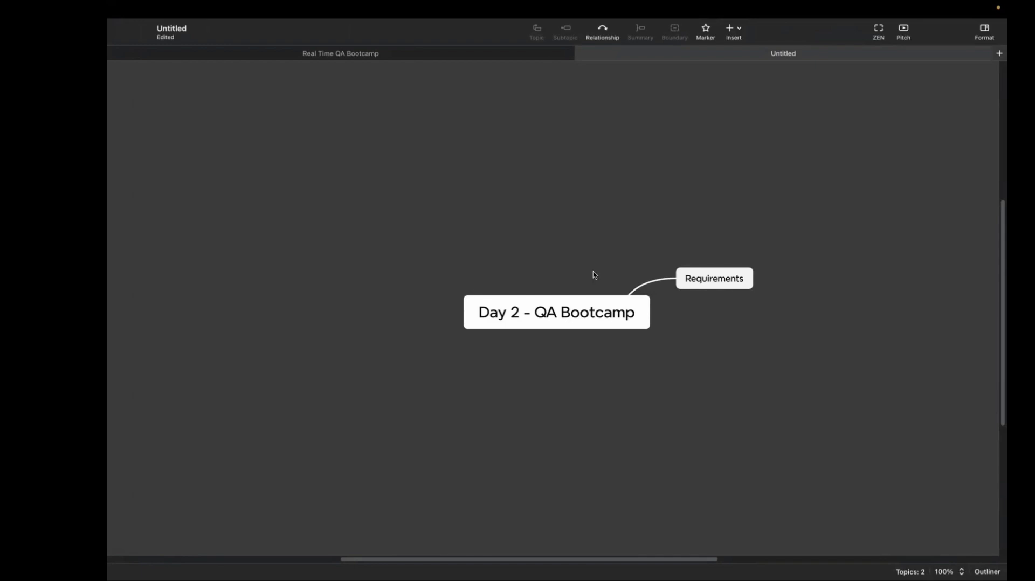
- Add 'User Story' and 'JIRA' branches to the central Day 2 - QA Bootcamp topic
left_click(610, 301)
key("ctrl+v")
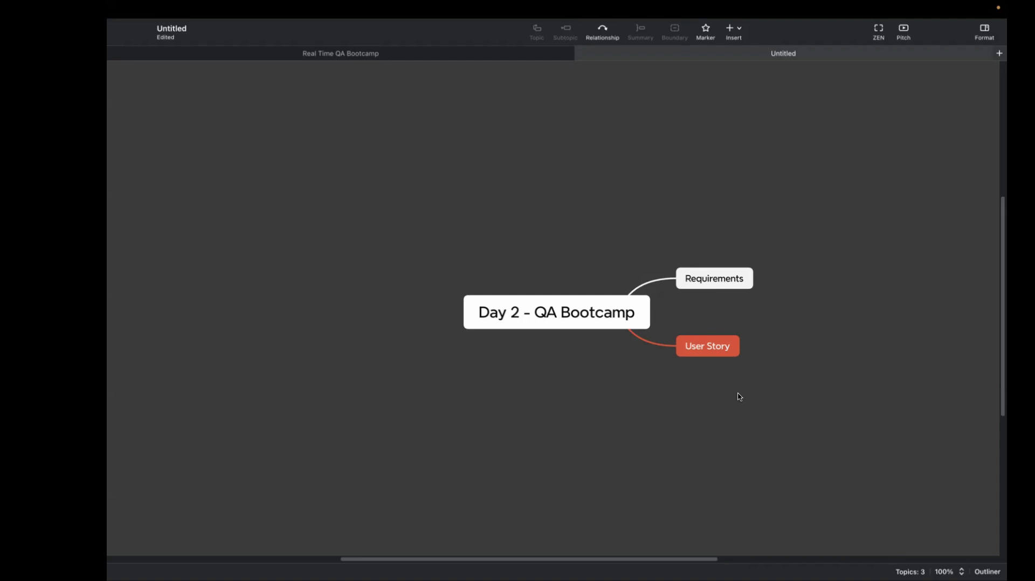
scroll(738, 395, "up", 3)
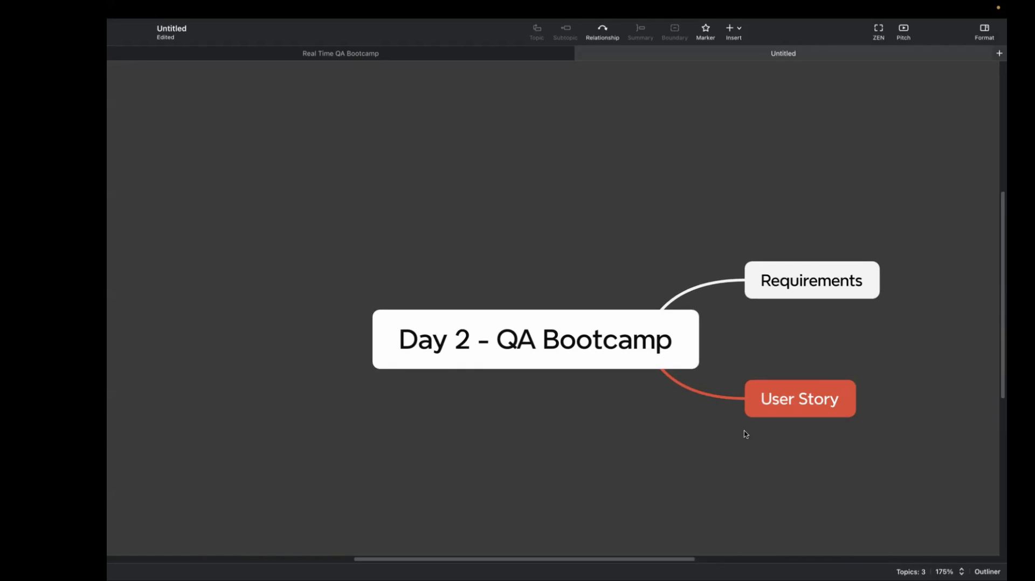
left_click(578, 339)
key("Tab")
type("JIRA")
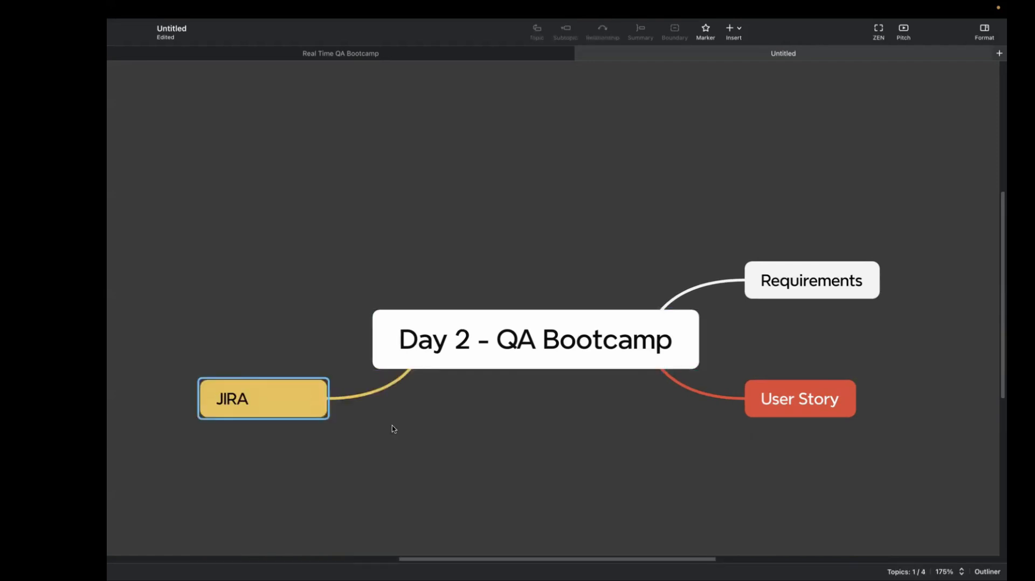
left_click(393, 429)
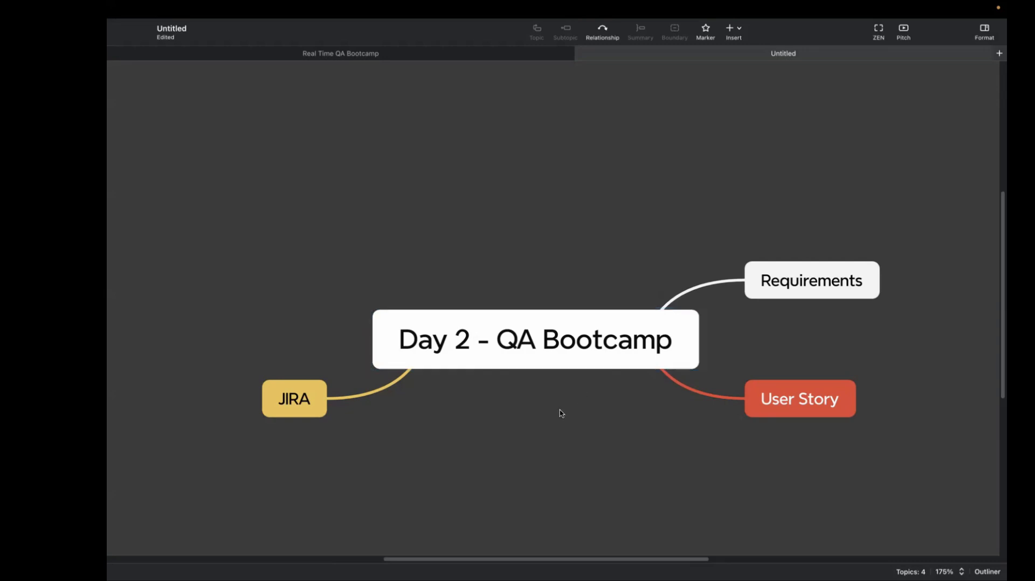
- Switch to the Jira 'Open Cart || Registration Flow' story and peek at the Register Account page
key("super+Tab")
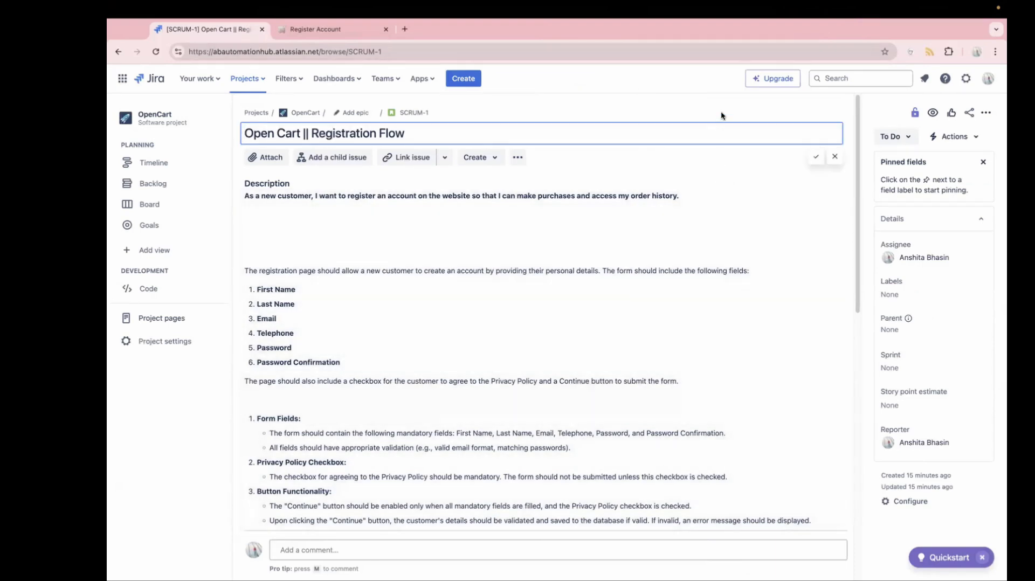
left_click(721, 115)
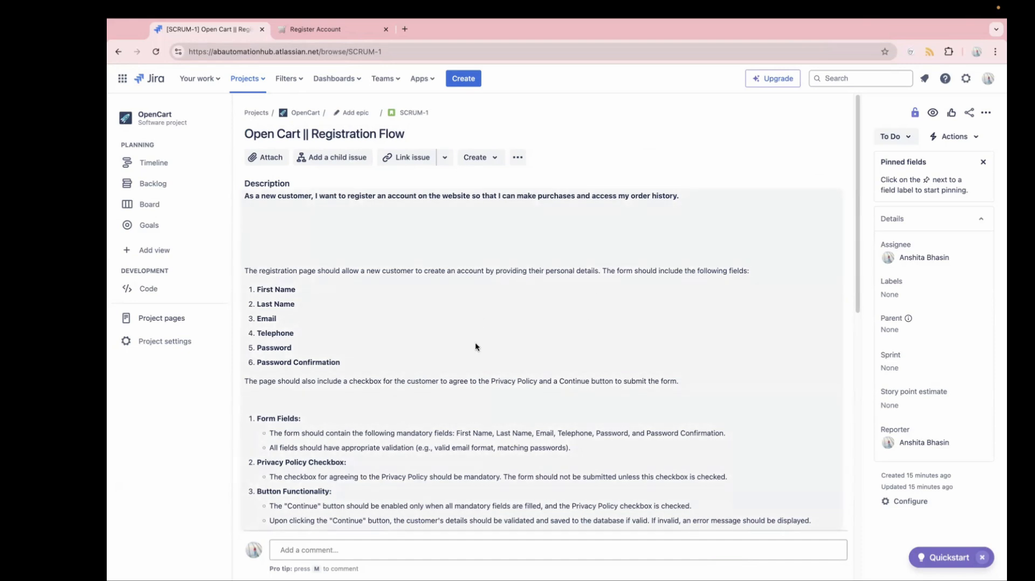
scroll(476, 344, "down", 2)
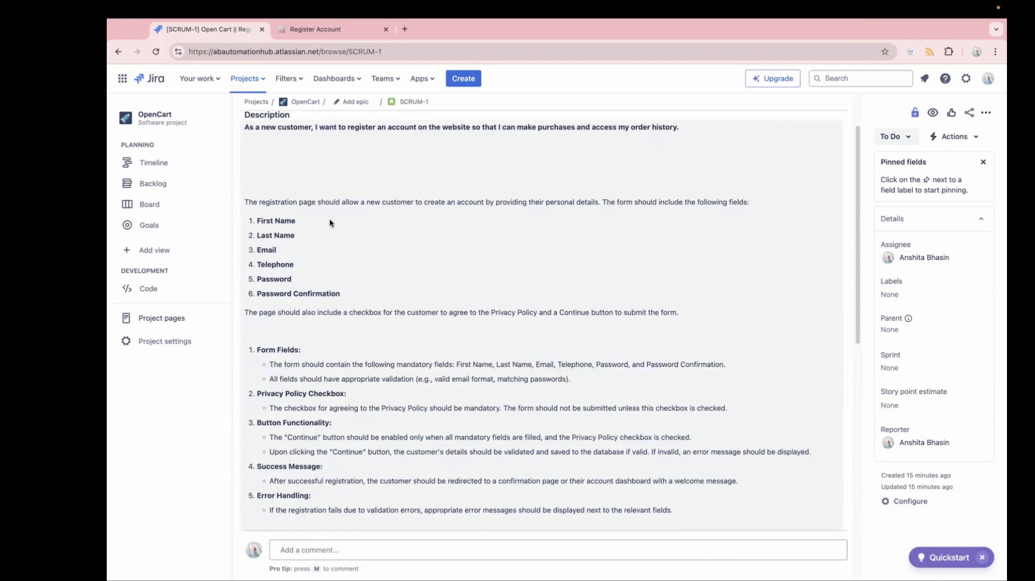
scroll(329, 223, "up", 2)
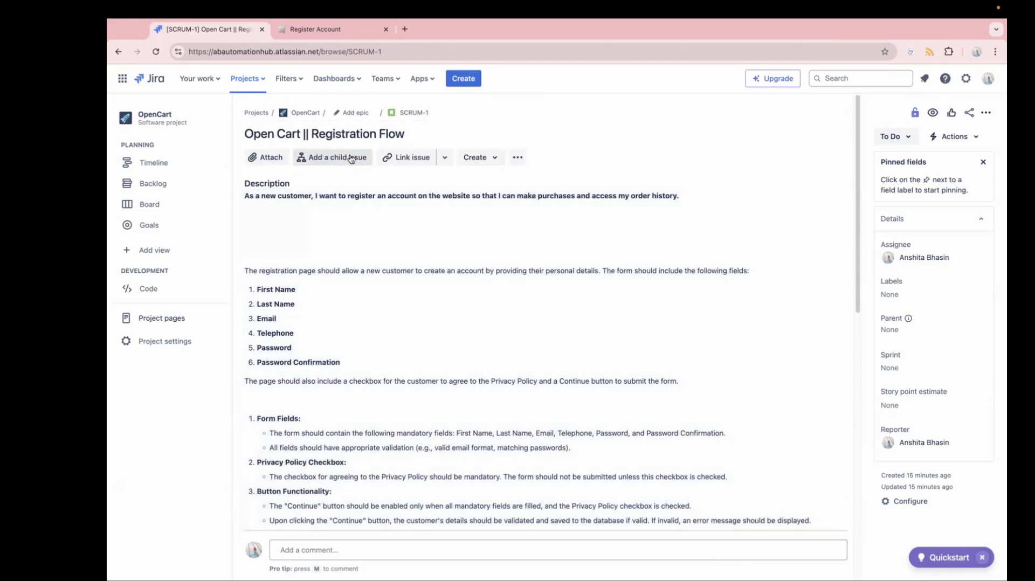
left_click(328, 30)
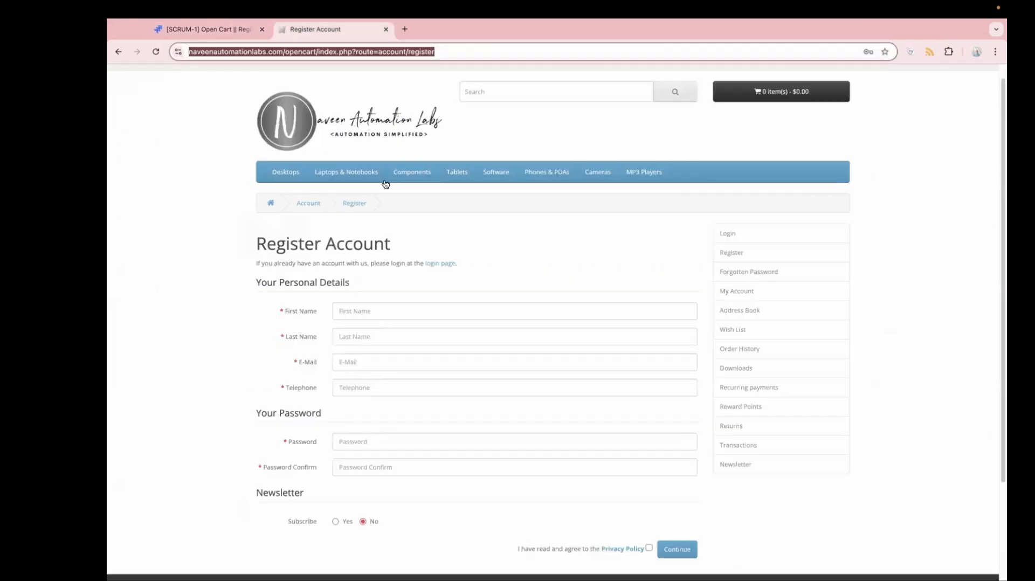
left_click(206, 262)
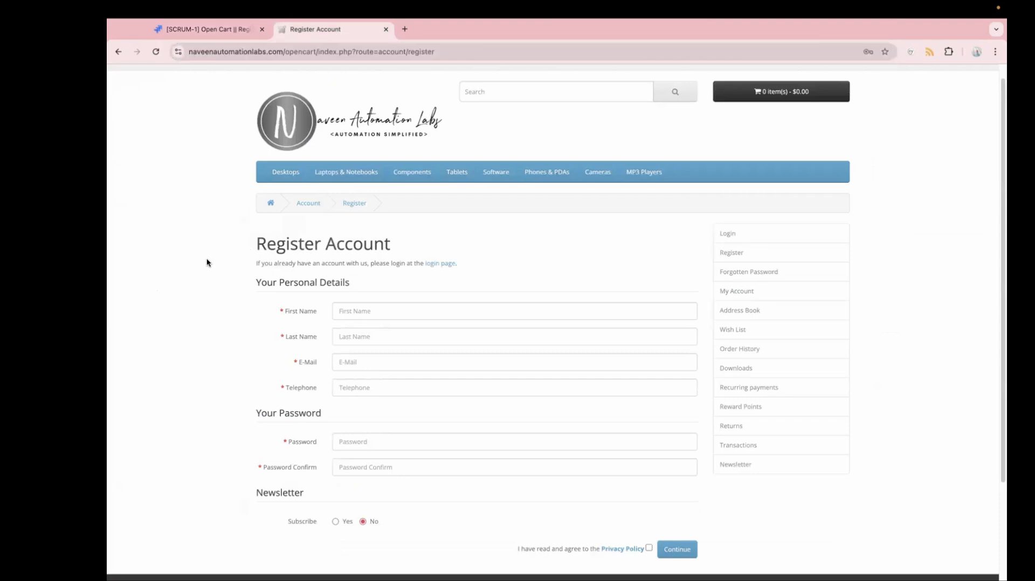
key("ctrl+shift+Tab")
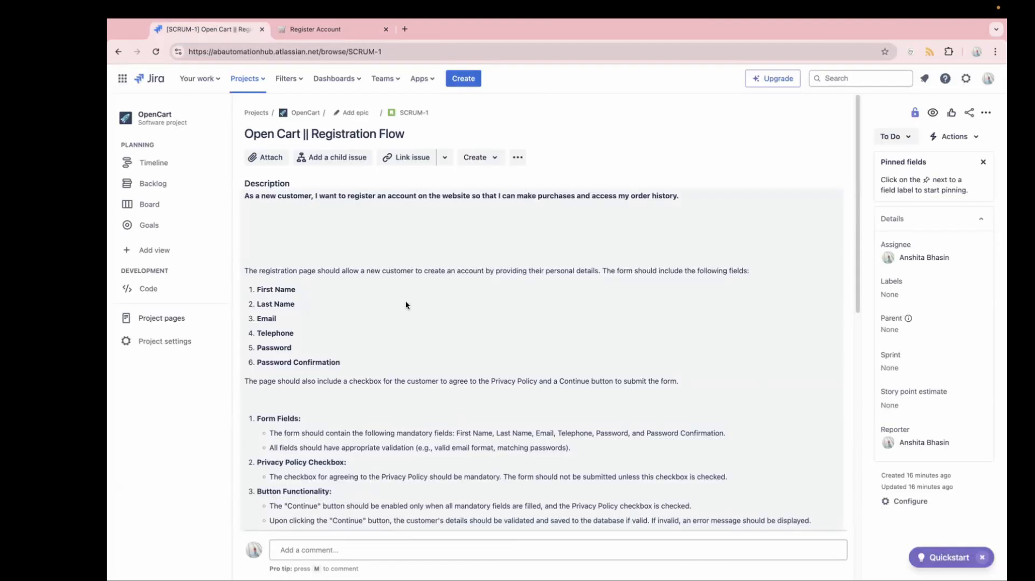
scroll(393, 395, "down", 2)
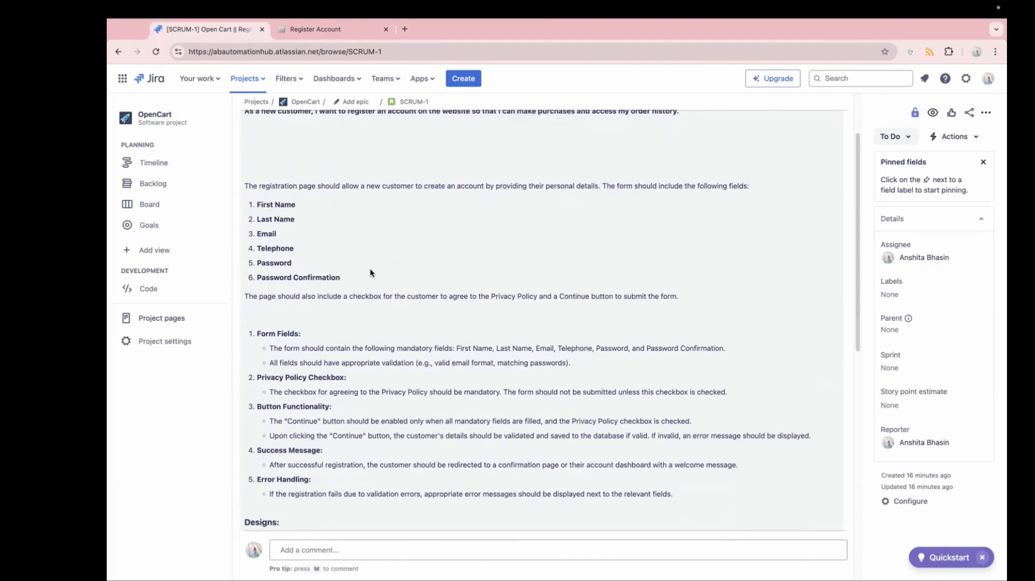
scroll(370, 272, "down", 1)
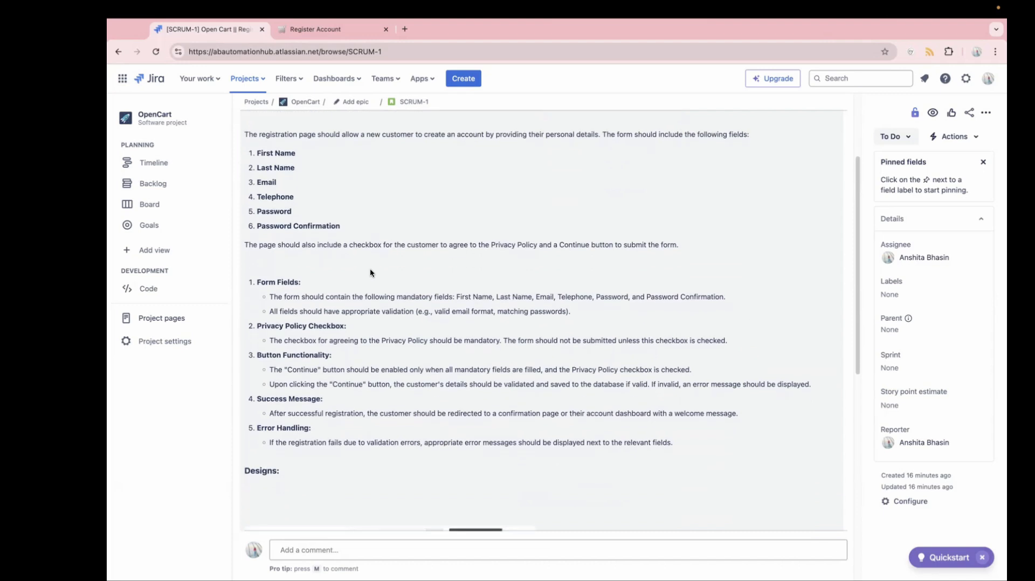
scroll(370, 272, "down", 1)
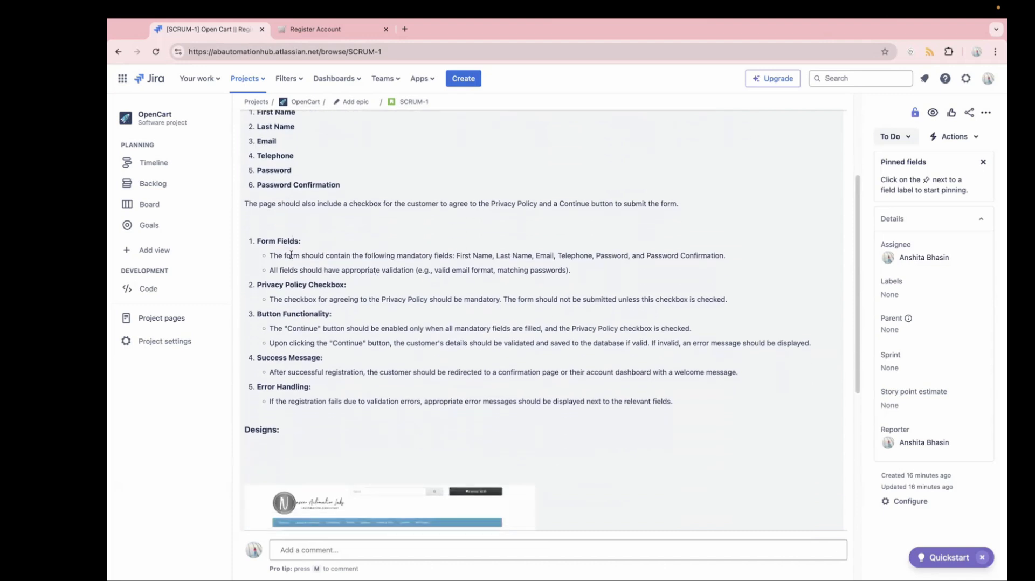
scroll(401, 351, "down", 1)
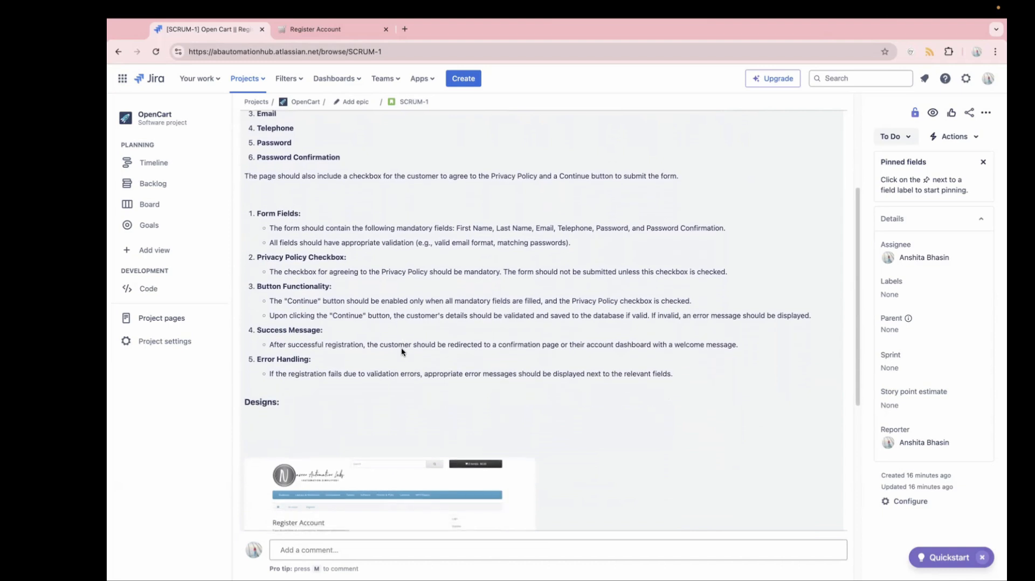
scroll(401, 351, "down", 1)
scroll(401, 352, "down", 1)
scroll(401, 351, "down", 2)
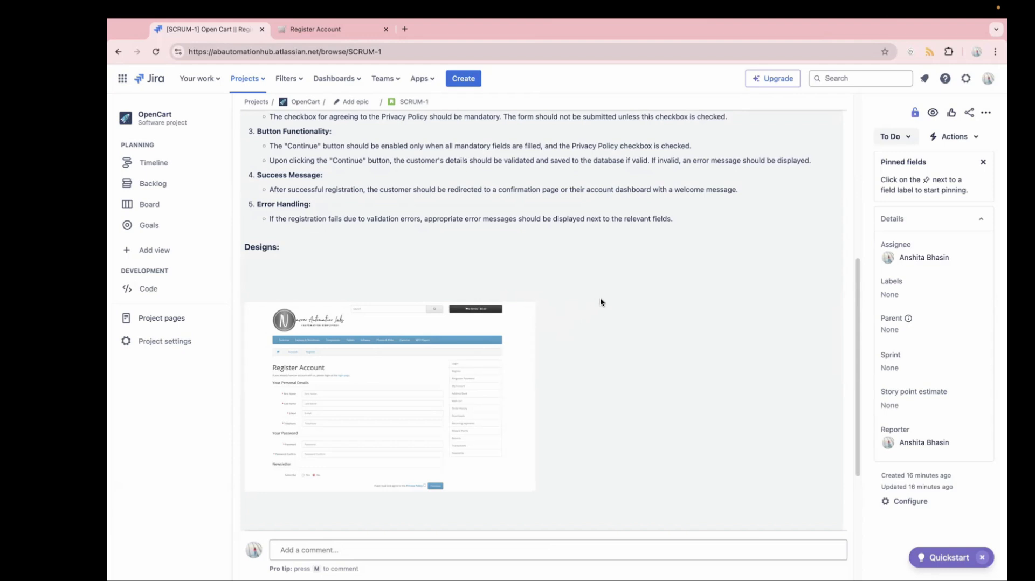
scroll(600, 302, "up", 2)
scroll(600, 302, "up", 8)
scroll(600, 302, "down", 1)
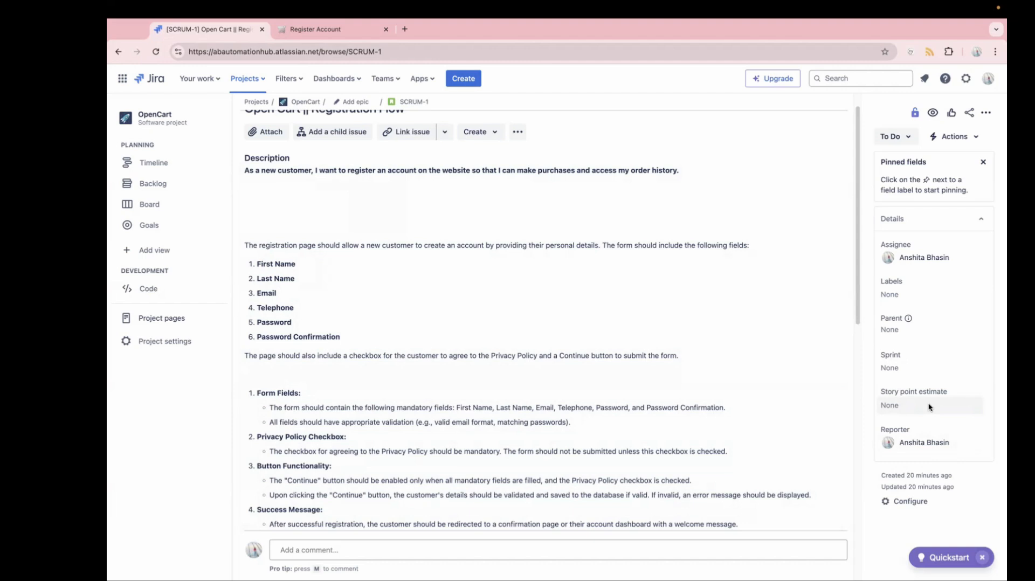
- Set the Registration Flow story's point estimate to 8 and save it
left_click(929, 405)
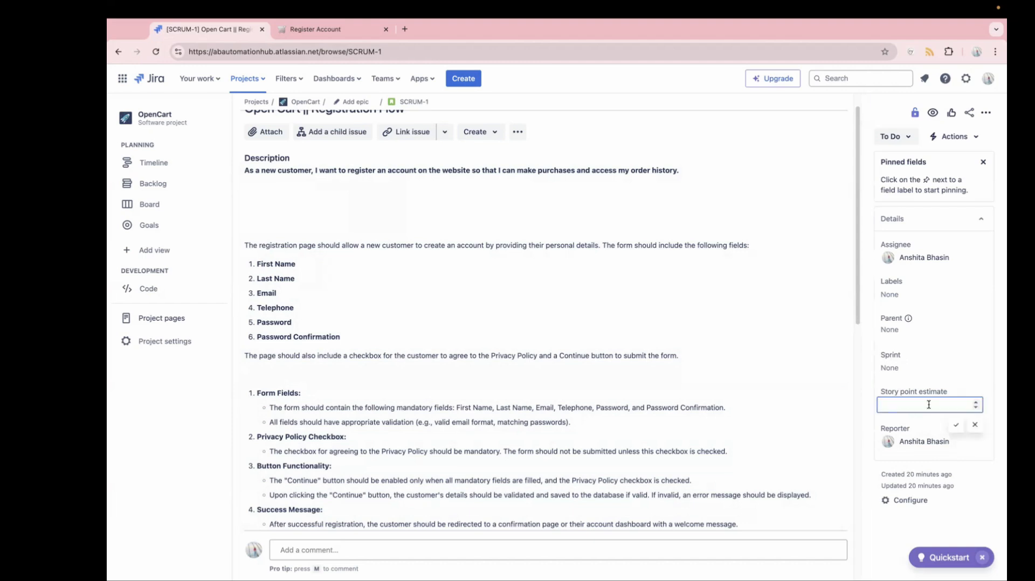
type("8")
left_click(955, 426)
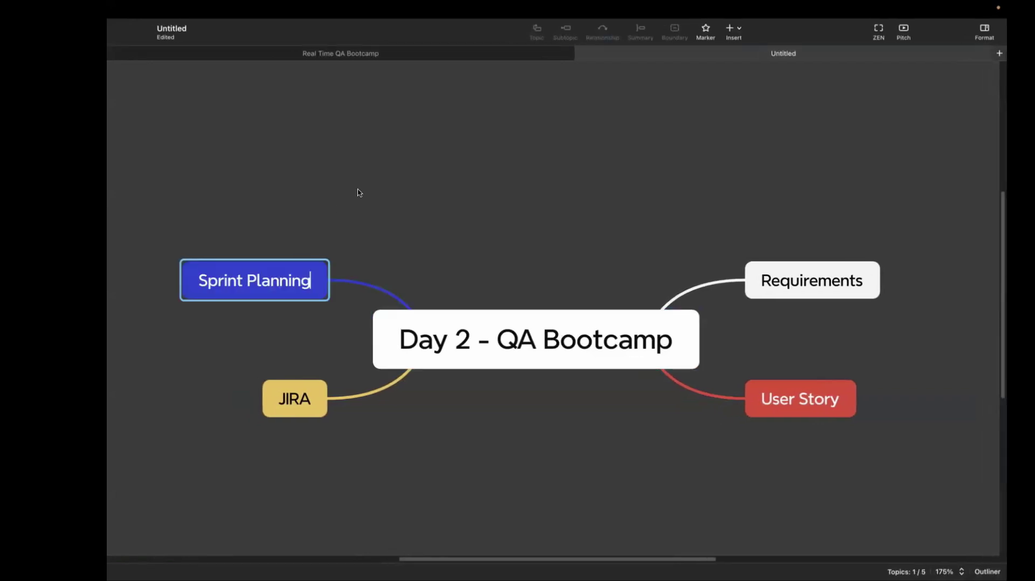
- Add main topics 'Sprint Planning' and 'Estimation Techniques' to the map
left_click(404, 280)
key("Tab")
type("Estimation Techniques")
left_click(283, 192)
left_click(268, 281)
- Add subtopics Planning Poker, TShirt Sizing and Story Points under Estimation Techniques
key("Tab")
double_click(185, 281)
type("Planning Poker")
key("Return")
type("TShirt Sizing")
key("Return")
type("Story Points")
left_click(730, 452)
scroll(730, 451, "right", 3)
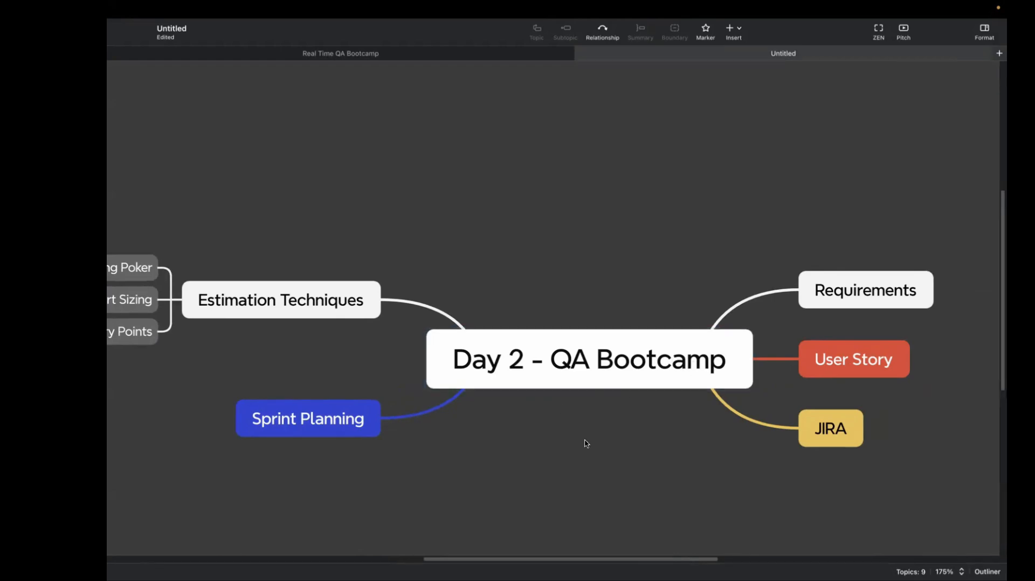
- Switch back to the Jira Registration Flow story and review its description
key("ctrl+Right")
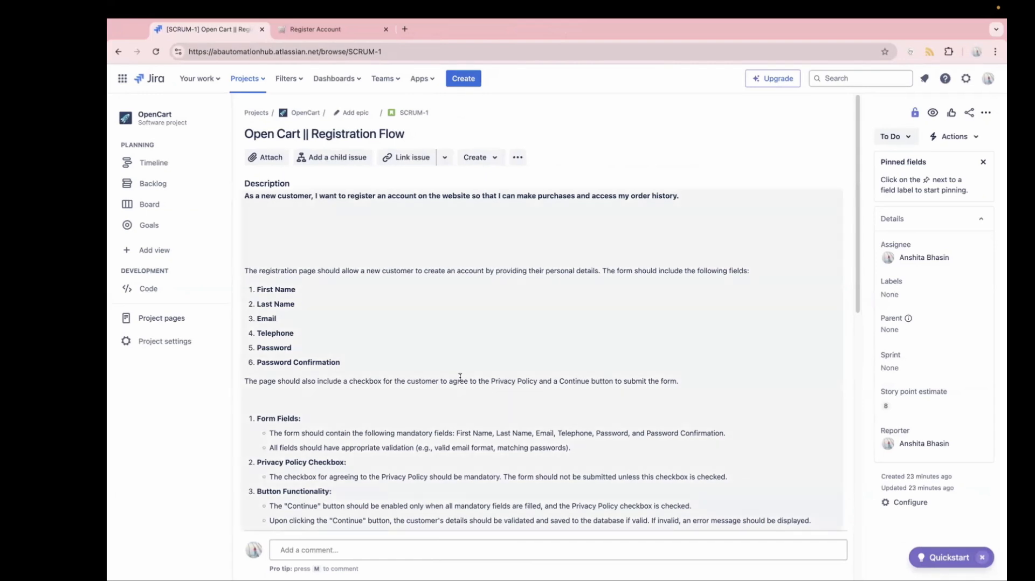
scroll(459, 378, "down", 3)
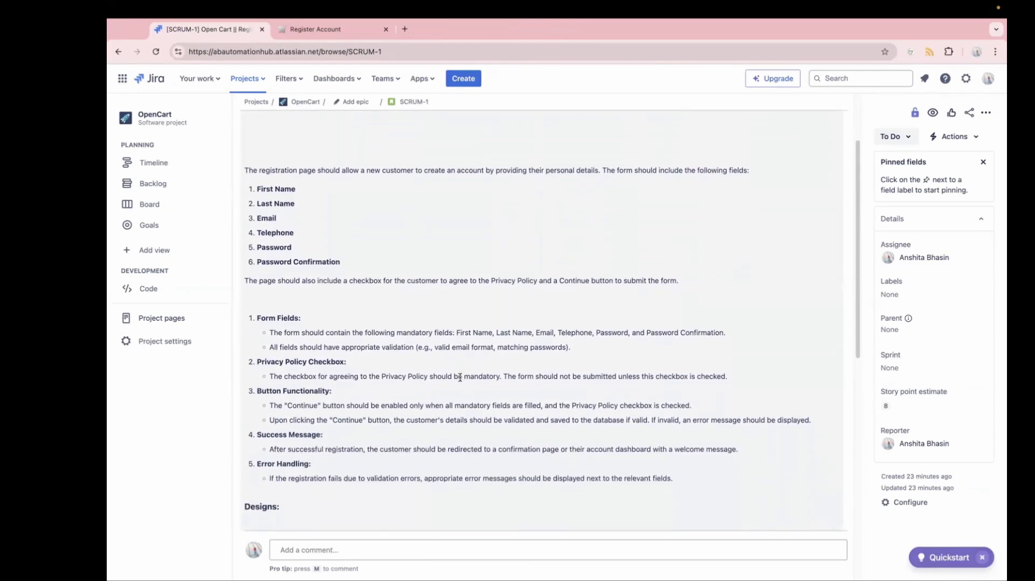
scroll(460, 378, "down", 1)
scroll(458, 375, "down", 4)
scroll(428, 389, "down", 3)
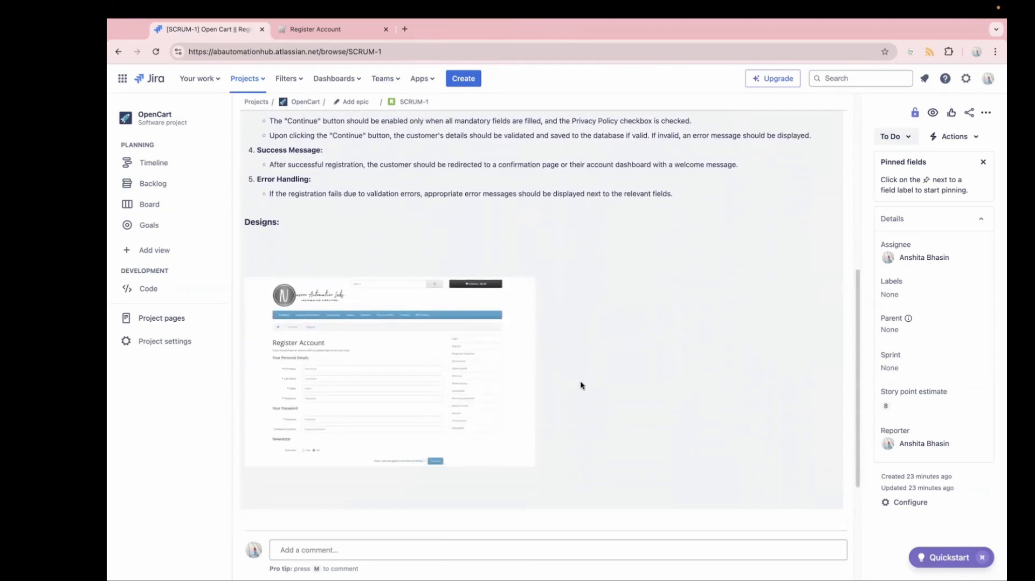
scroll(580, 385, "up", 2)
scroll(581, 385, "down", 1)
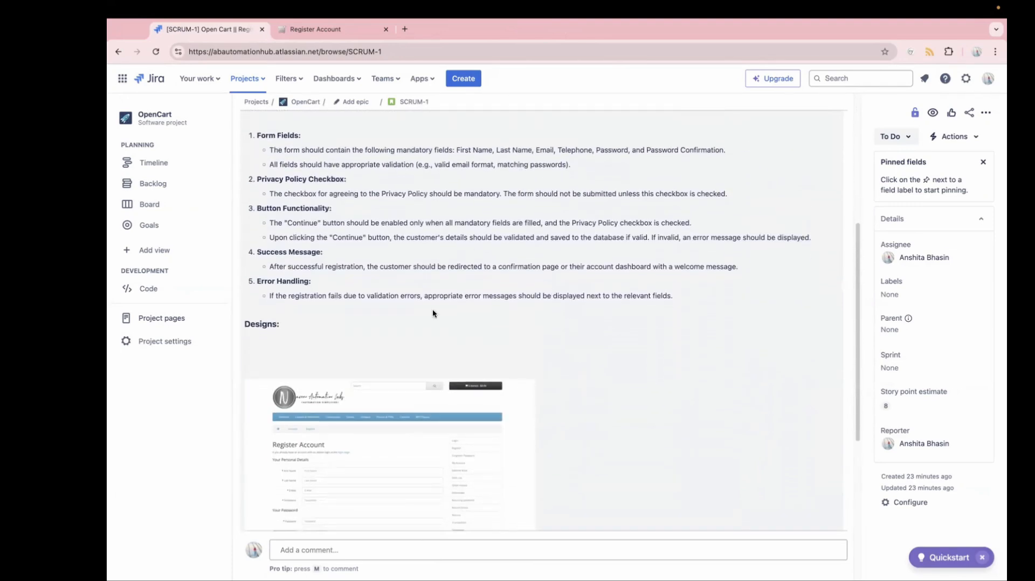
scroll(538, 349, "down", 2)
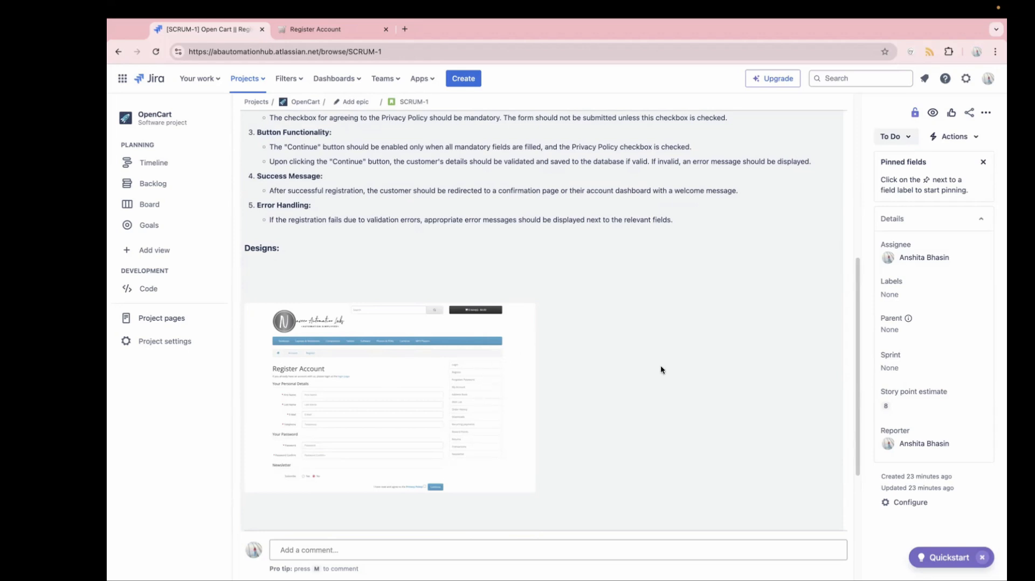
scroll(661, 370, "up", 5)
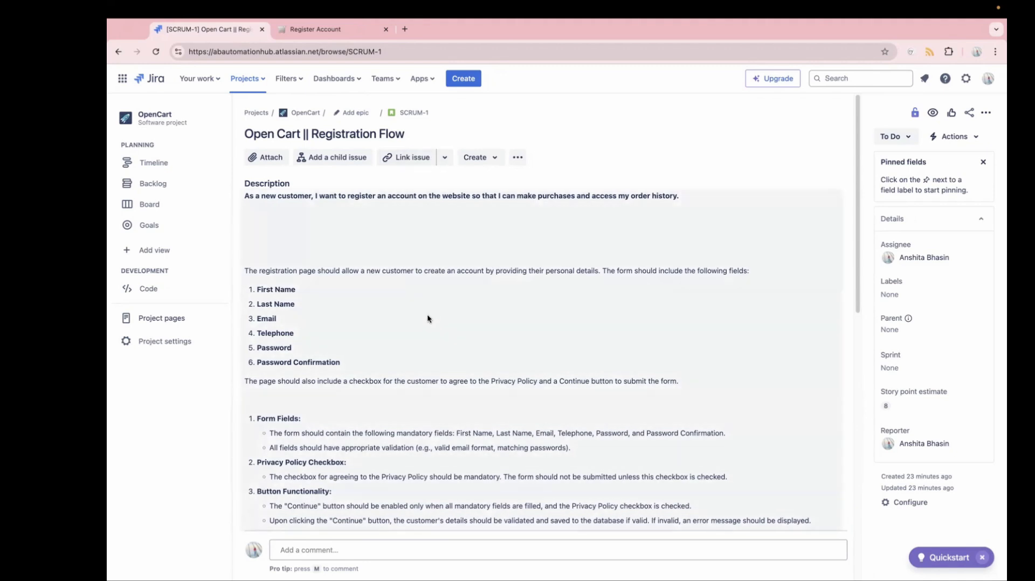
- Switch back to the XMind window with the Day 2 - QA Bootcamp map
key("ctrl+Left")
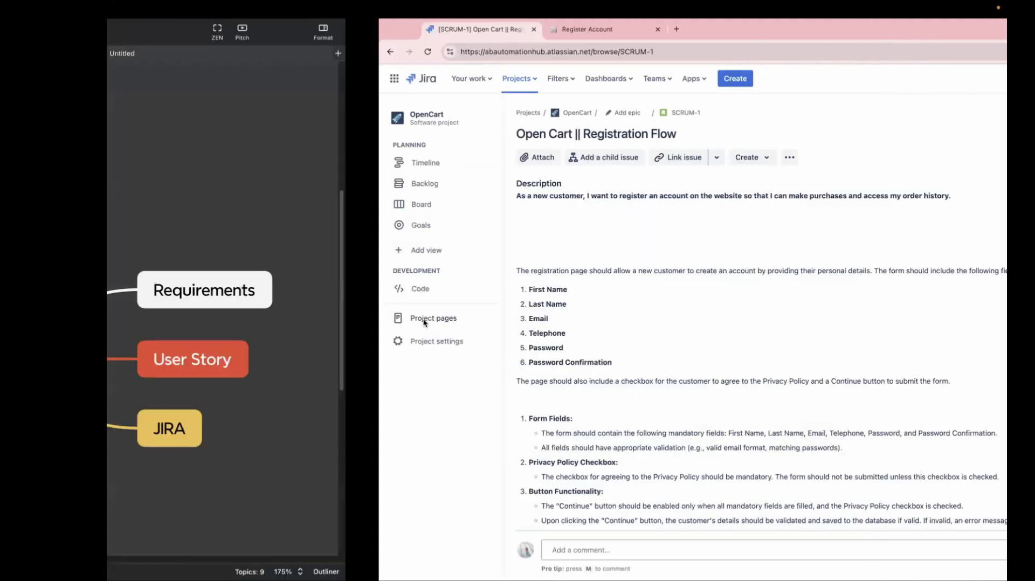